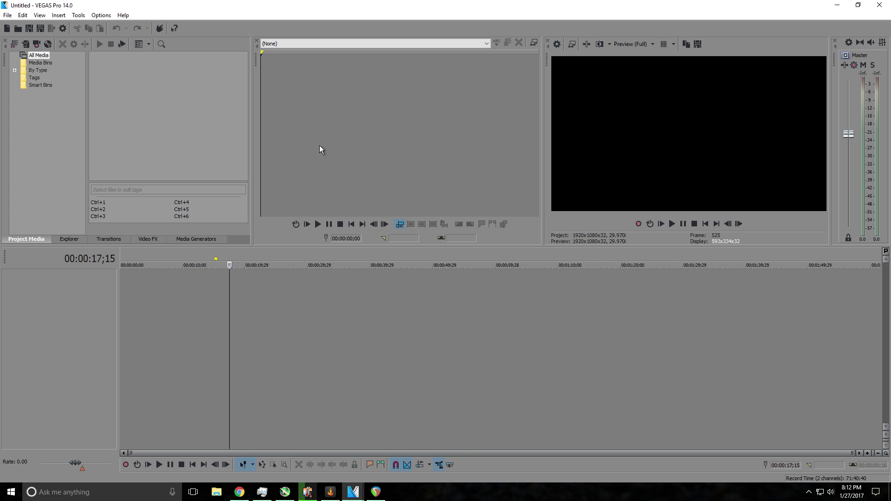
- Open the first Golf With Your Friends clip without matching project settings, then loop-select its full length
{"action": "left_click", "coordinate": [7, 15]}
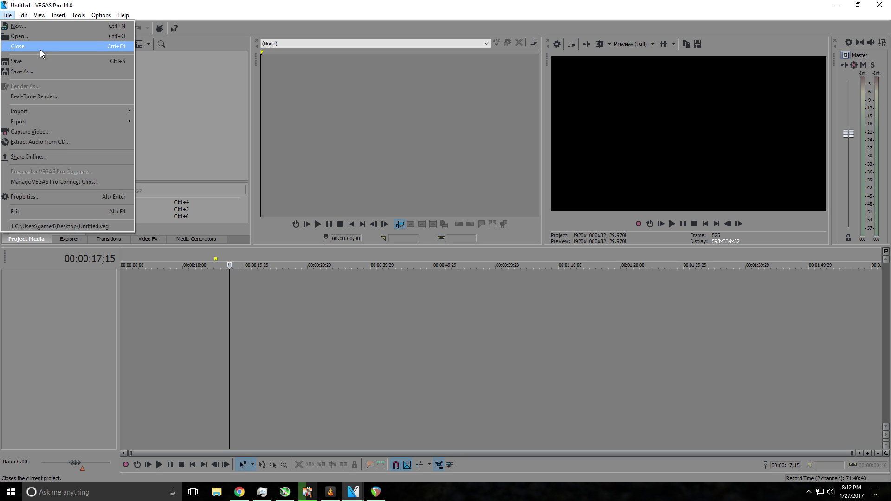
{"action": "left_click", "coordinate": [30, 37]}
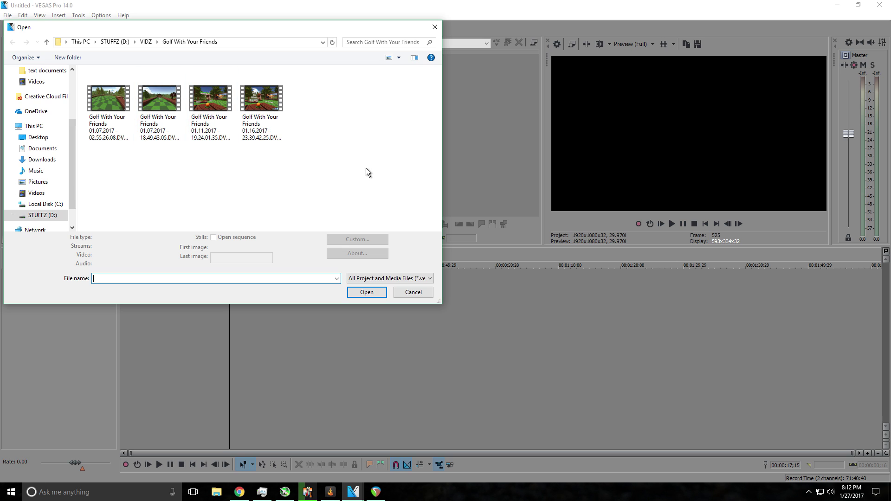
{"action": "double_click", "coordinate": [109, 107]}
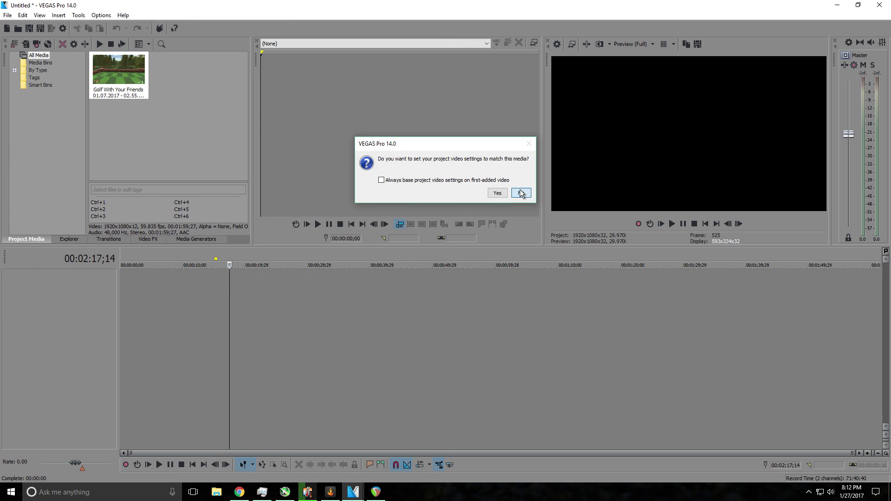
{"action": "left_click", "coordinate": [521, 193]}
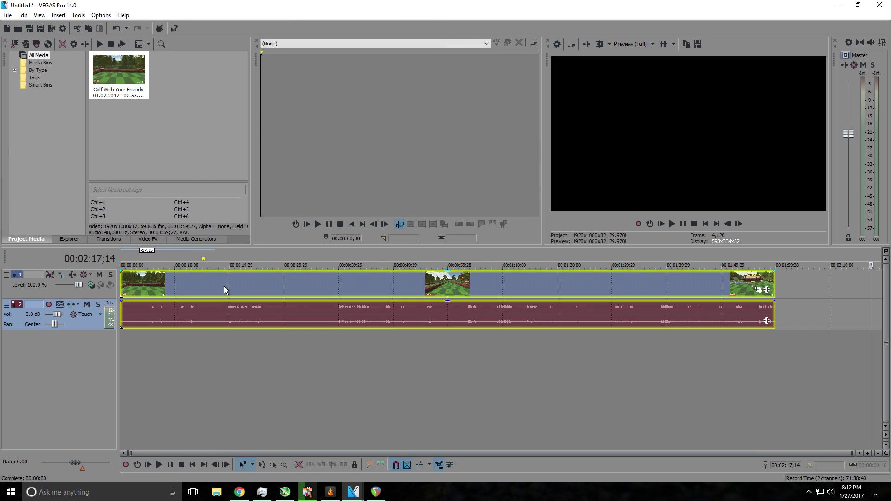
{"action": "left_click_drag", "start_coordinate": [870, 395], "coordinate": [122, 395]}
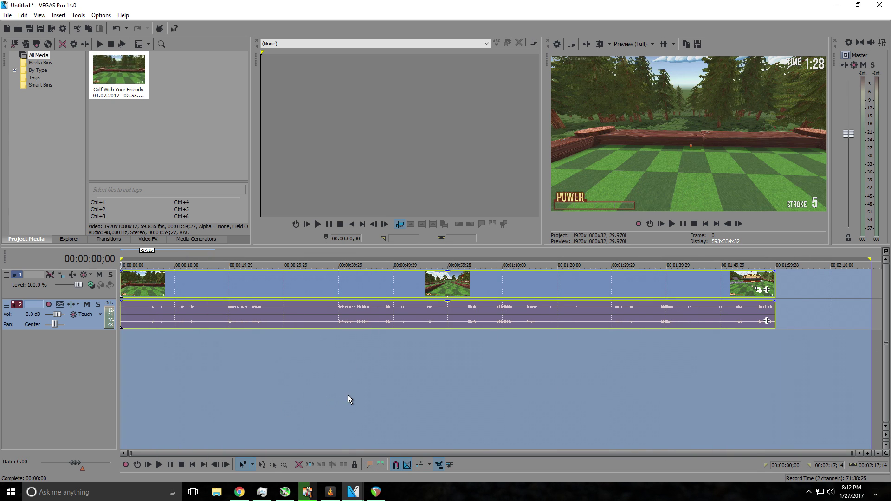
{"action": "left_click", "coordinate": [349, 396]}
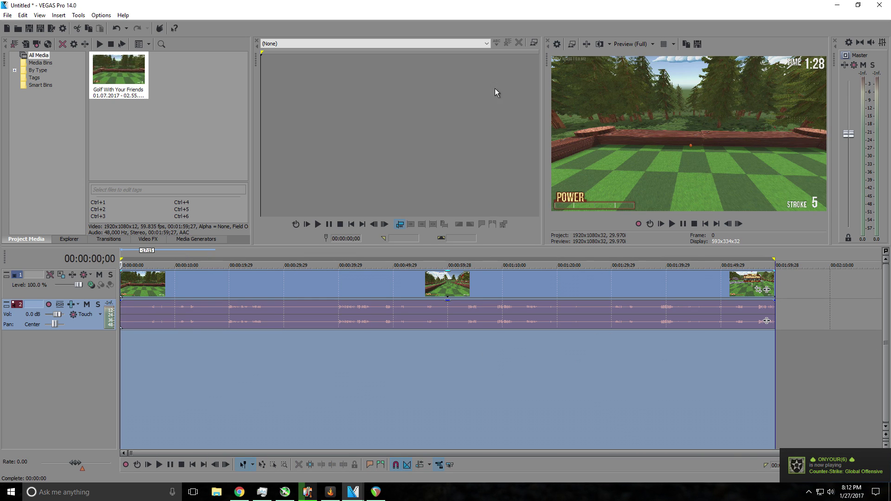
- In Project Video Properties, choose the HD 1080-60i template and set frame rate to 60.000
{"action": "left_click", "coordinate": [558, 45]}
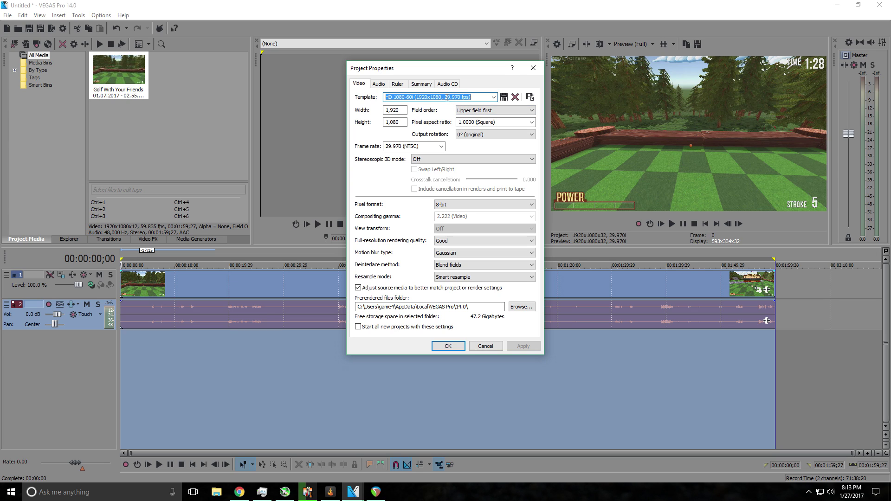
{"action": "left_click", "coordinate": [483, 97]}
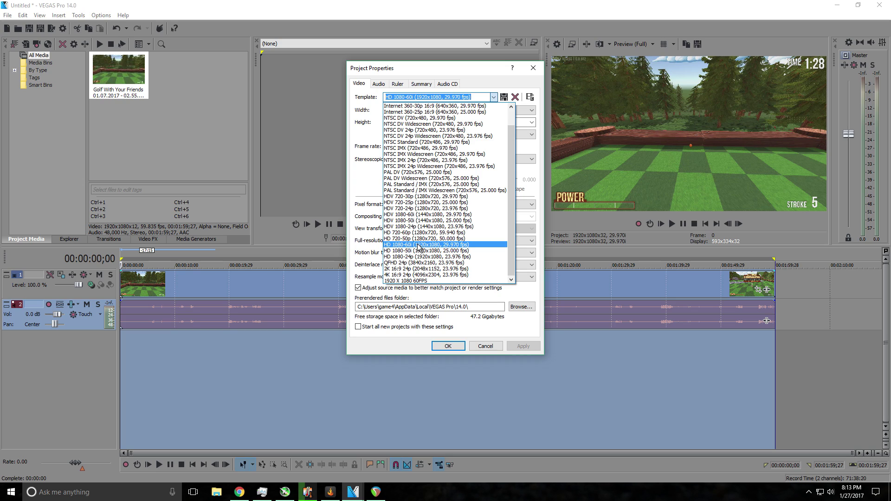
{"action": "left_click", "coordinate": [417, 245]}
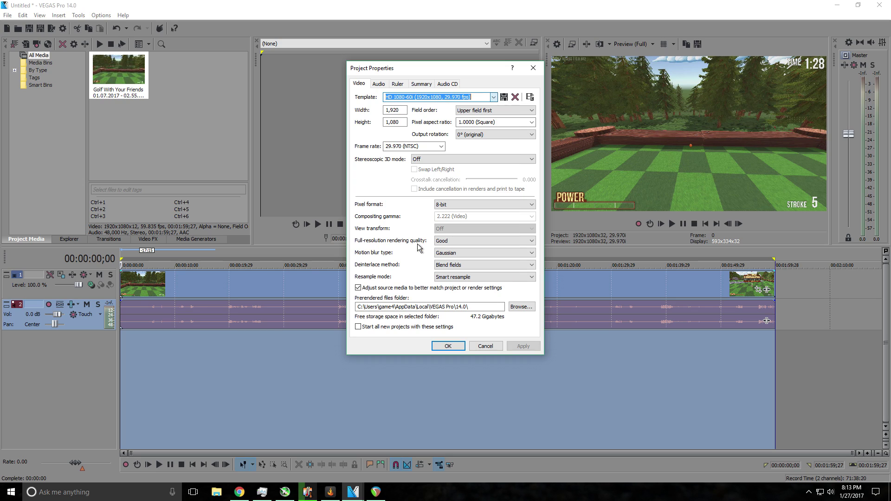
{"action": "left_click", "coordinate": [426, 146]}
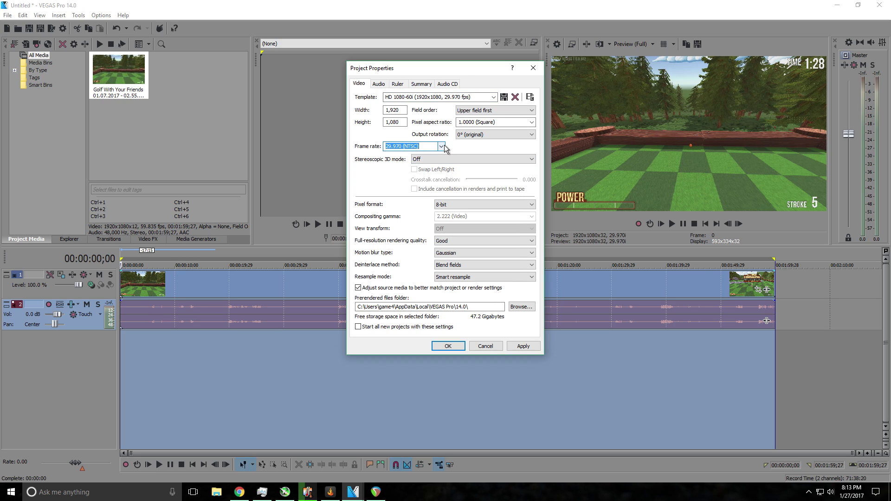
{"action": "type", "text": "6"}
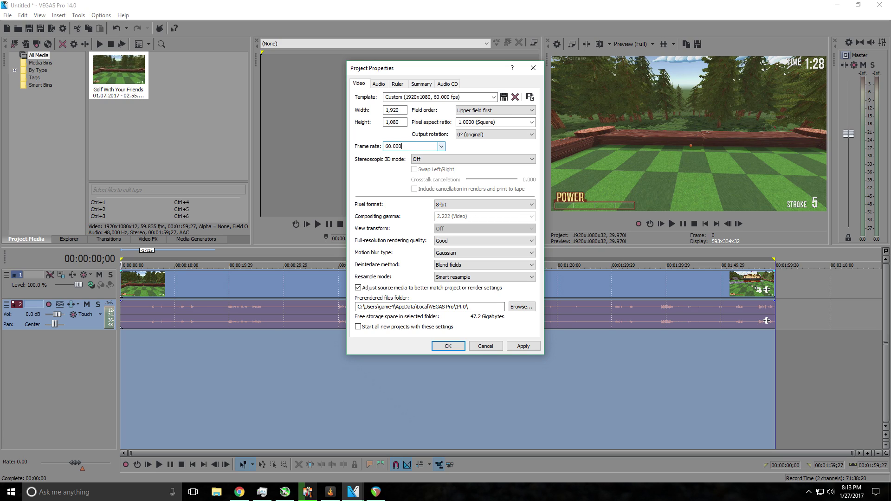
{"action": "type", "text": "0.000"}
- Set pixel format to 32-bit floating point, rendering quality to Best, and resample mode to Disable
{"action": "left_click", "coordinate": [440, 205]}
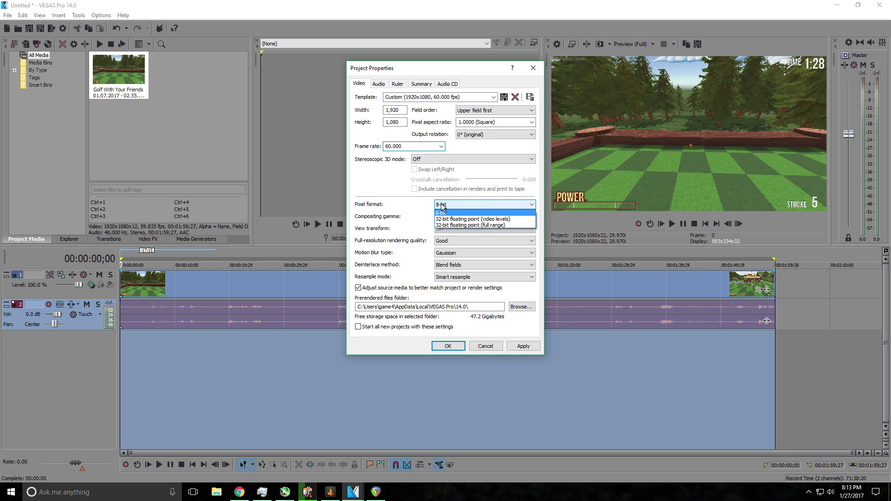
{"action": "left_click", "coordinate": [447, 220]}
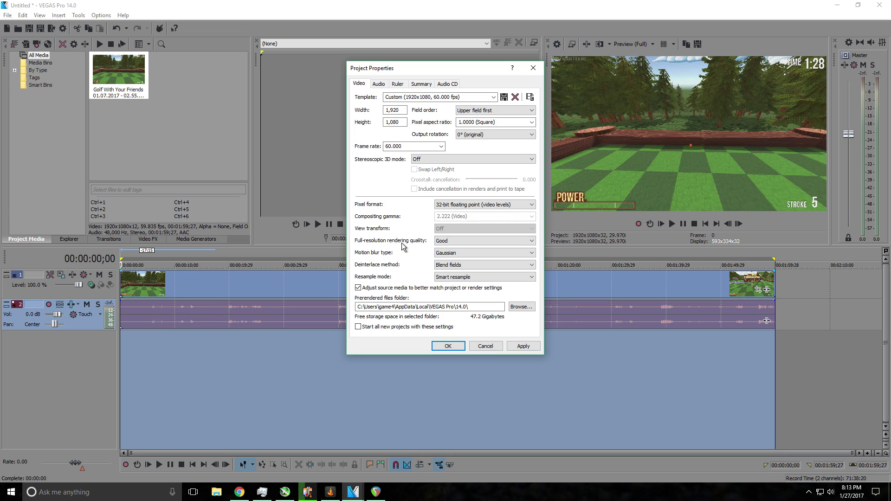
{"action": "left_click", "coordinate": [443, 242]}
{"action": "left_click", "coordinate": [443, 269]}
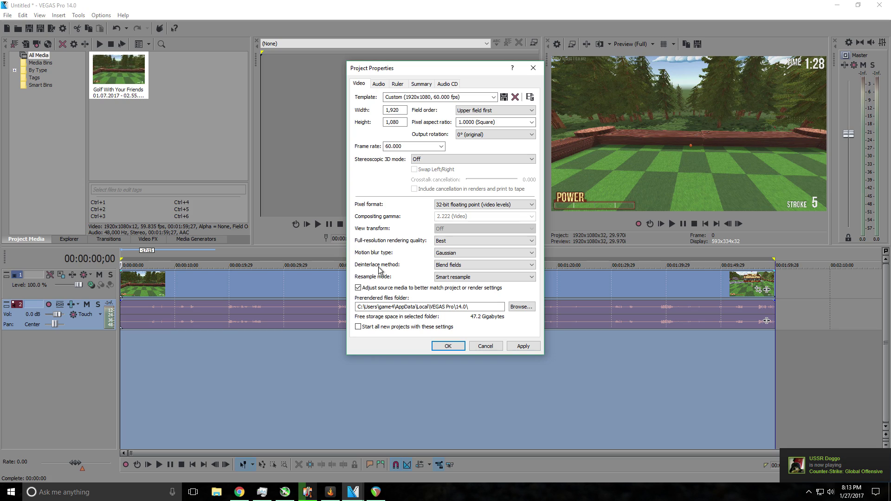
{"action": "left_click", "coordinate": [449, 279]}
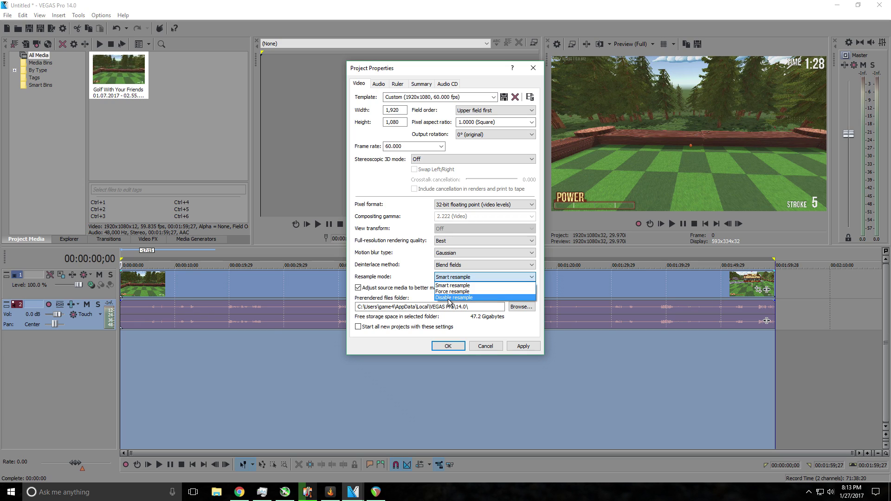
{"action": "left_click", "coordinate": [449, 298]}
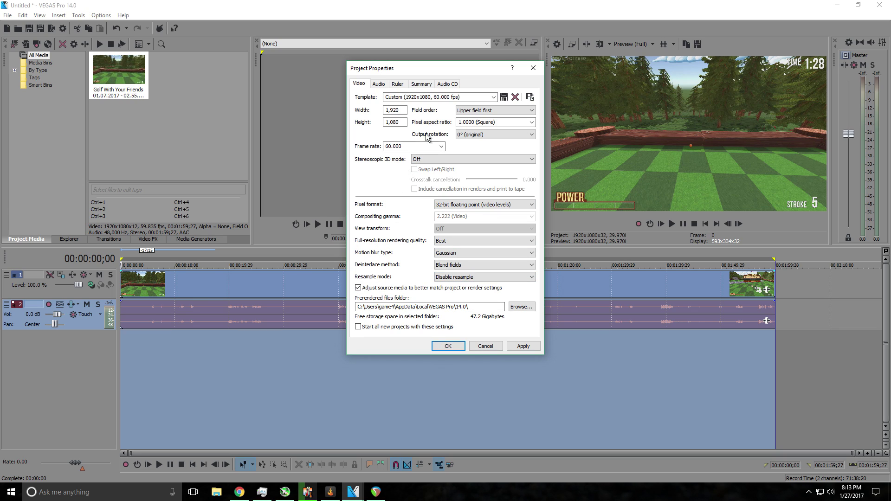
- Apply the 1920 X 1080 60FPS project template and close Project Properties with OK
{"action": "left_click", "coordinate": [385, 99]}
{"action": "type", "text": "fghdfghd"}
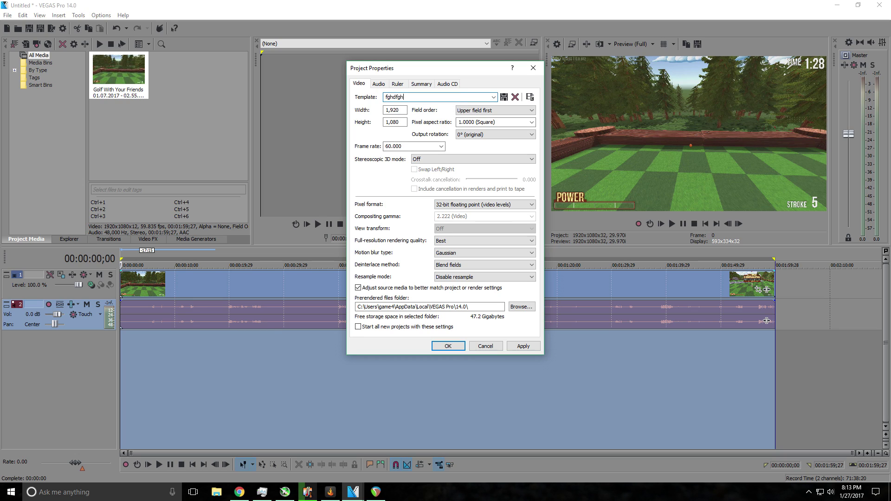
{"action": "left_click", "coordinate": [494, 97]}
{"action": "scroll", "coordinate": [446, 195], "scroll_direction": "down", "scroll_amount": 1}
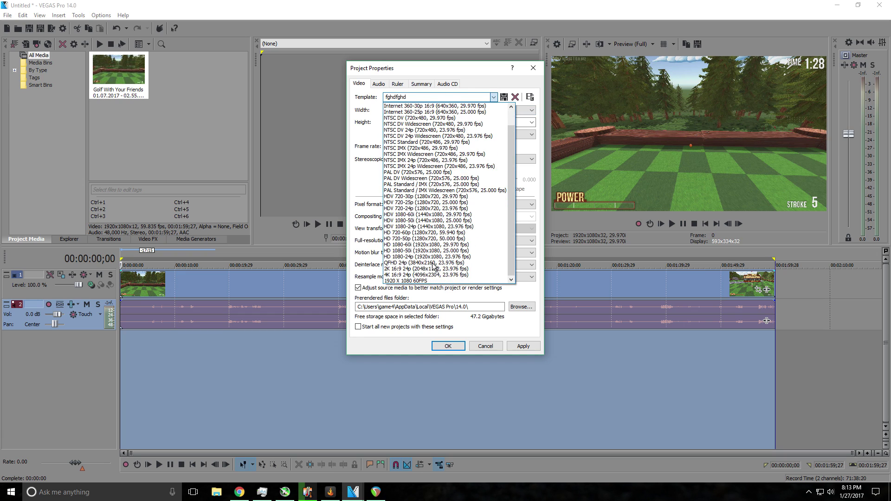
{"action": "left_click", "coordinate": [434, 284]}
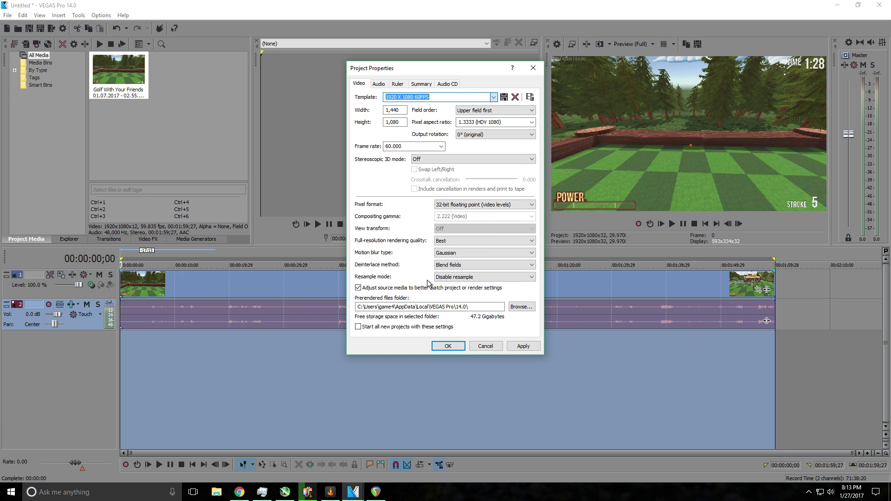
{"action": "left_click", "coordinate": [520, 348]}
{"action": "left_click", "coordinate": [438, 348]}
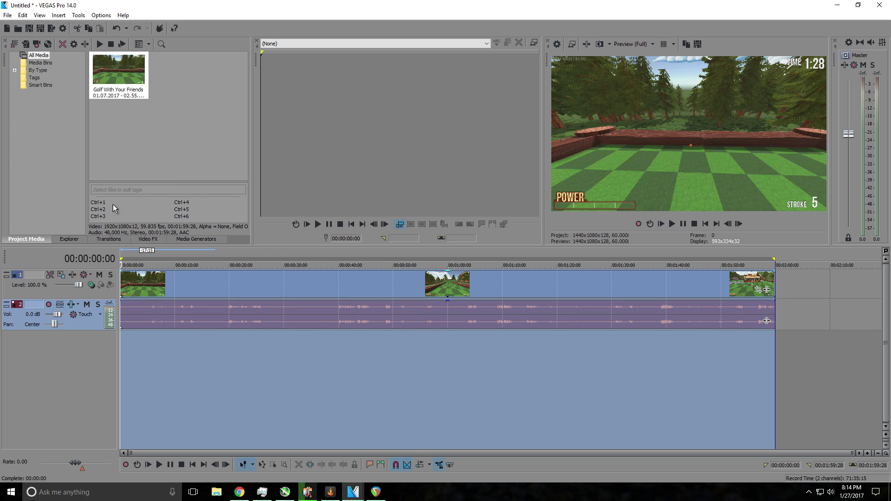
- In Render As, star MainConcept AVC/AAC's Internet HD 1080p template and open Customize Template
{"action": "left_click", "coordinate": [52, 29]}
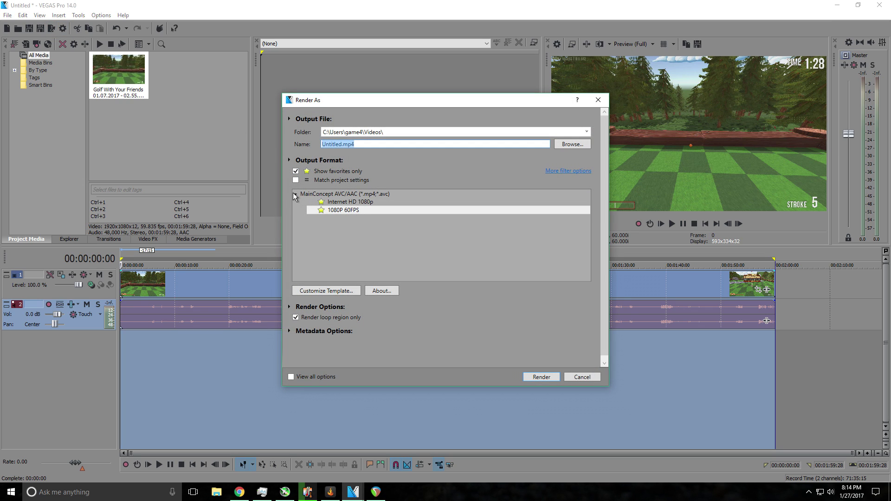
{"action": "left_click", "coordinate": [295, 171]}
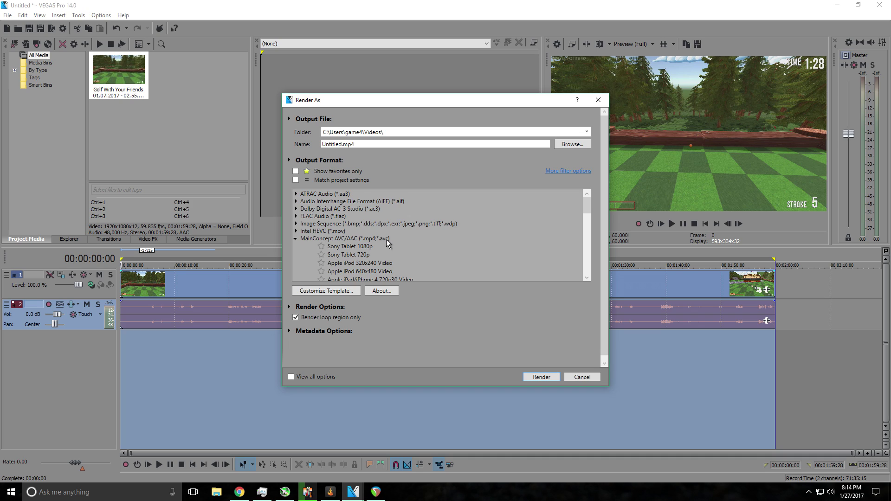
{"action": "left_click", "coordinate": [297, 235]}
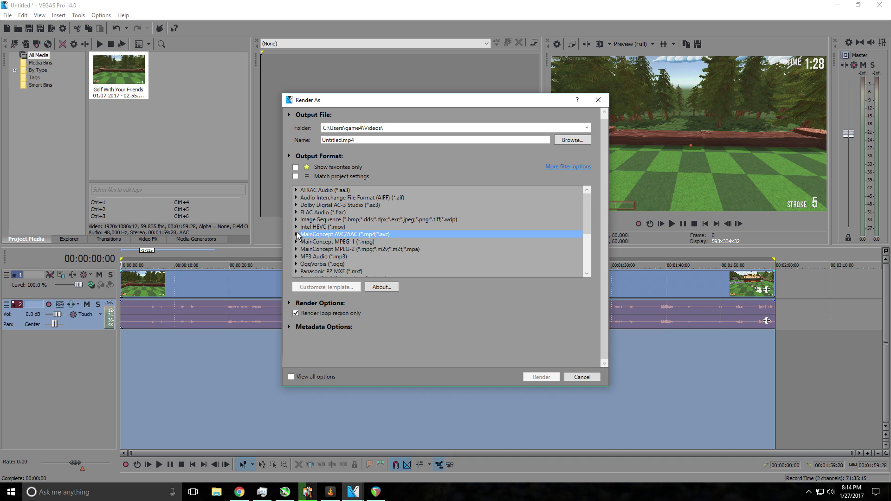
{"action": "left_click", "coordinate": [297, 233]}
{"action": "scroll", "coordinate": [344, 241], "scroll_direction": "down", "scroll_amount": 3}
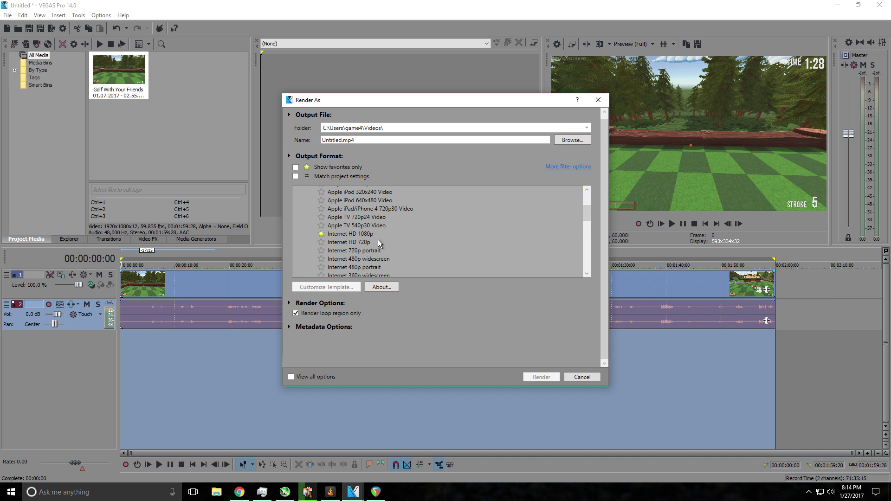
{"action": "left_click", "coordinate": [321, 234]}
{"action": "left_click", "coordinate": [369, 235]}
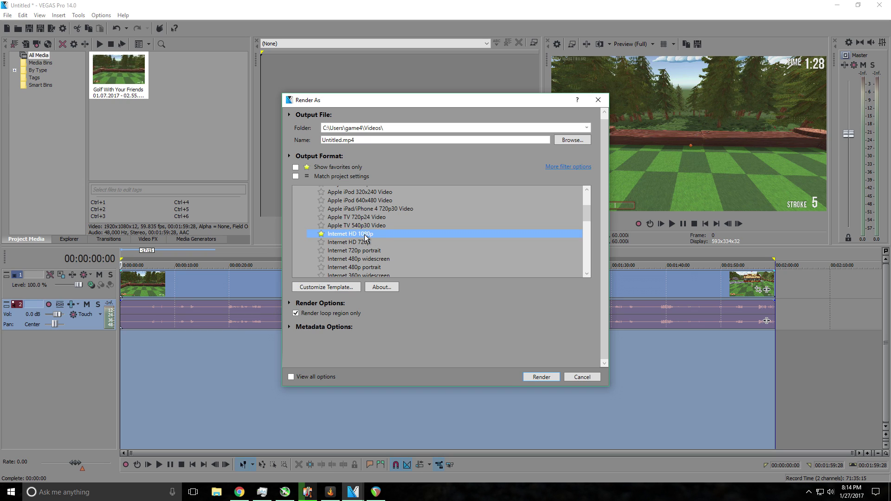
{"action": "left_click", "coordinate": [330, 288]}
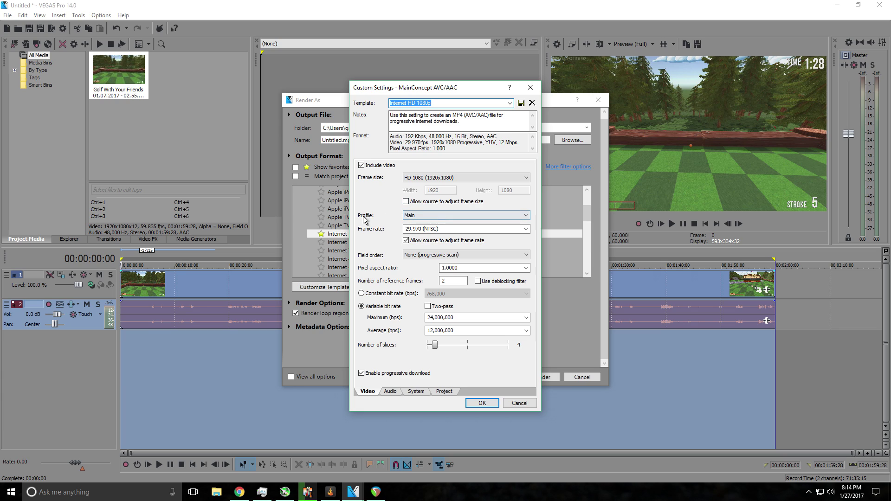
- Set the encoding profile to High, frame rate to 60.000, and keep progressive field order
{"action": "left_click", "coordinate": [403, 215]}
{"action": "left_click", "coordinate": [404, 235]}
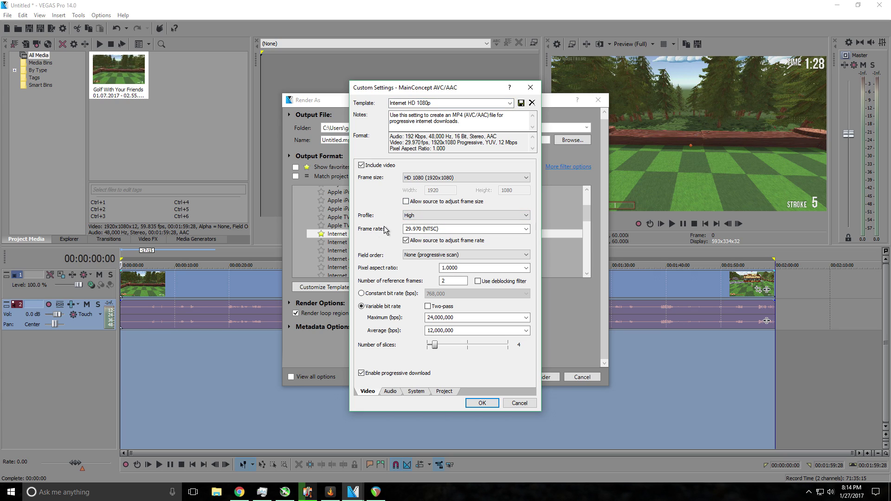
{"action": "left_click", "coordinate": [408, 229]}
{"action": "type", "text": "6"}
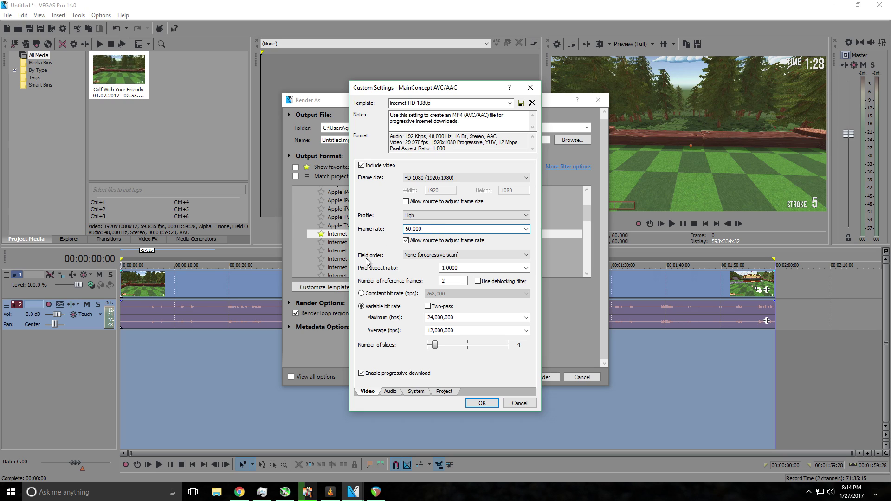
{"action": "type", "text": "0.000"}
{"action": "left_click", "coordinate": [407, 254]}
{"action": "left_click", "coordinate": [407, 259]}
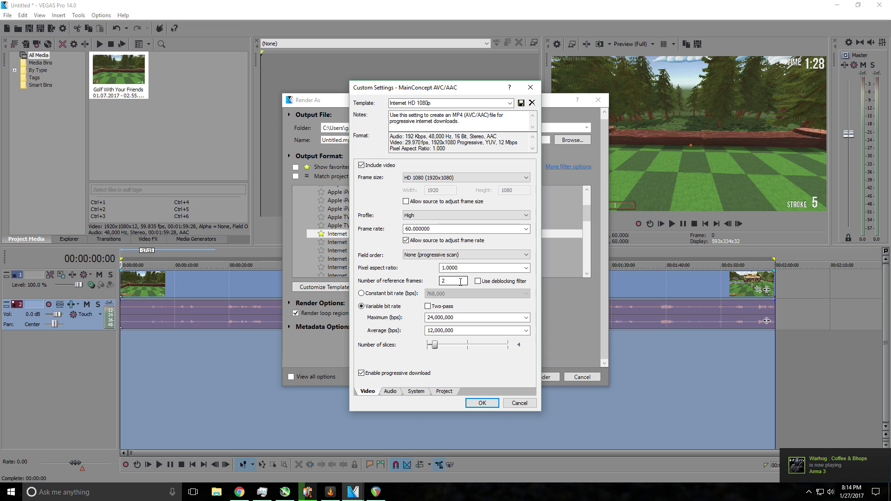
- Switch to constant bit rate at 20,000,000 bps and review the audio settings
{"action": "left_click", "coordinate": [361, 294]}
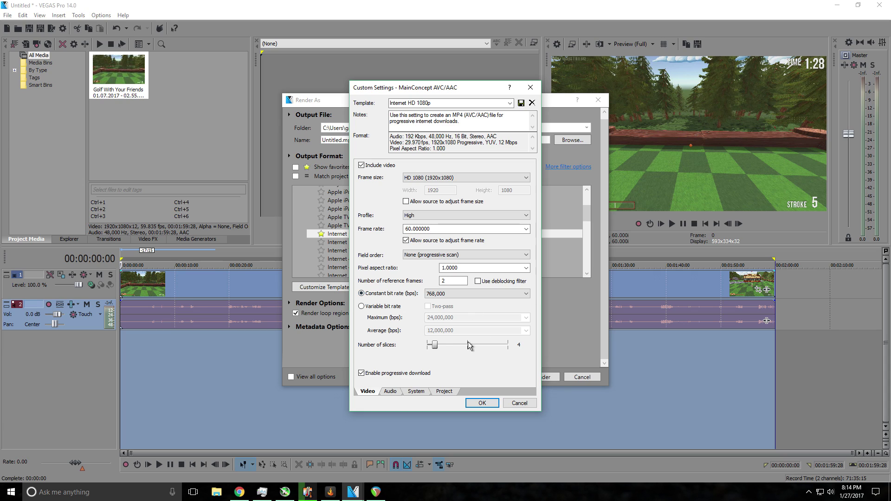
{"action": "left_click", "coordinate": [455, 297]}
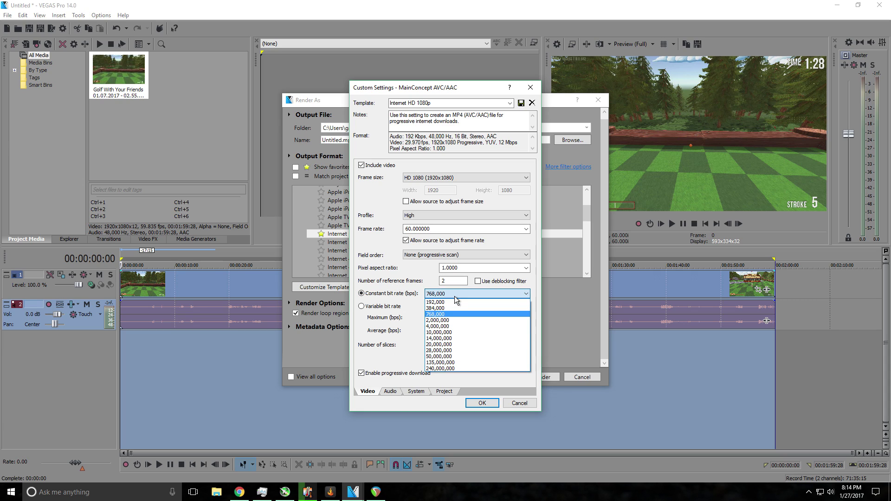
{"action": "left_click", "coordinate": [438, 332]}
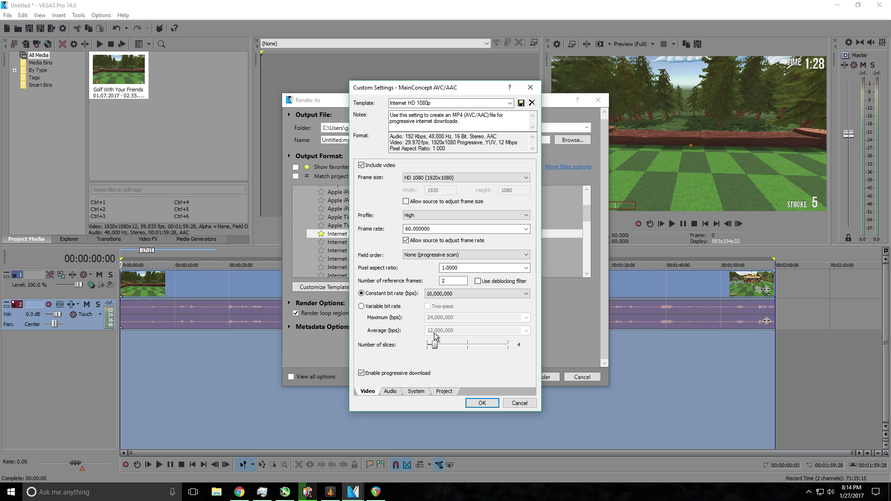
{"action": "left_click", "coordinate": [433, 297]}
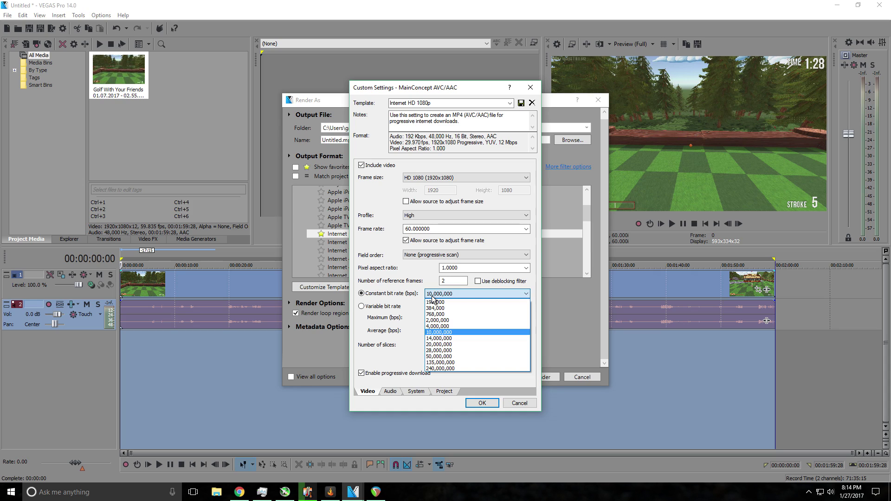
{"action": "left_click", "coordinate": [434, 345]}
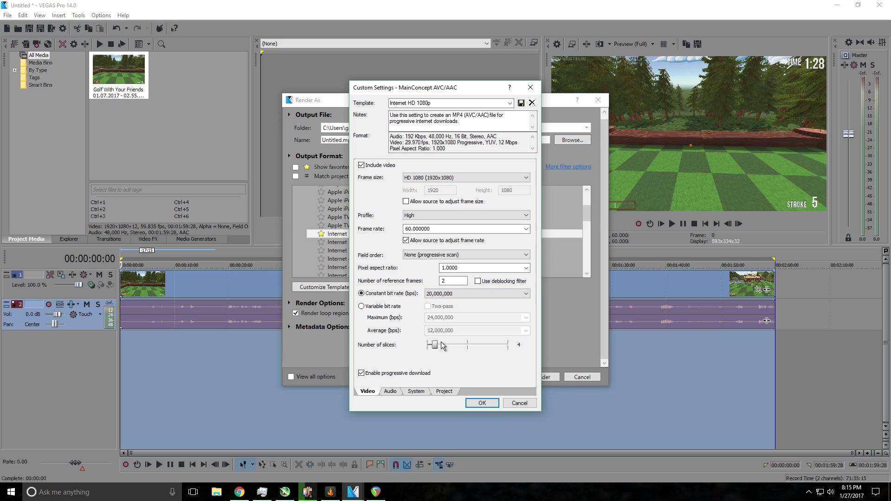
{"action": "left_click", "coordinate": [395, 393]}
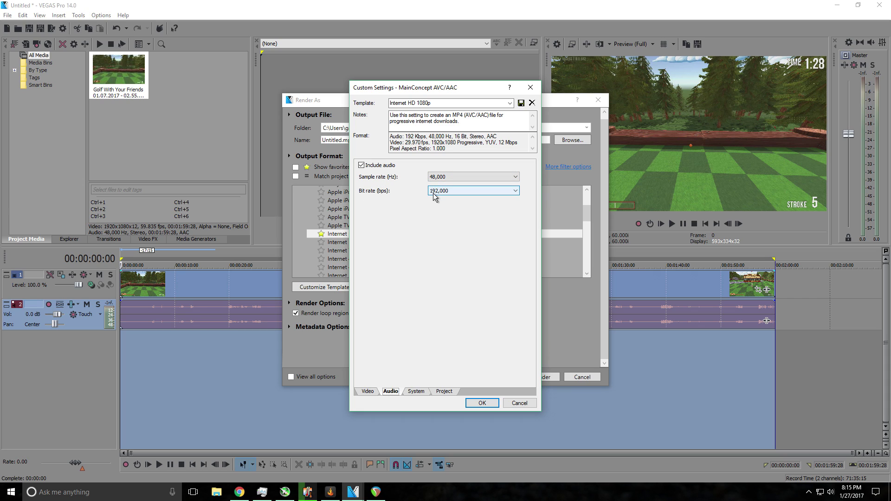
- Set the template's video rendering quality to Best on the Project tab
{"action": "left_click", "coordinate": [422, 393]}
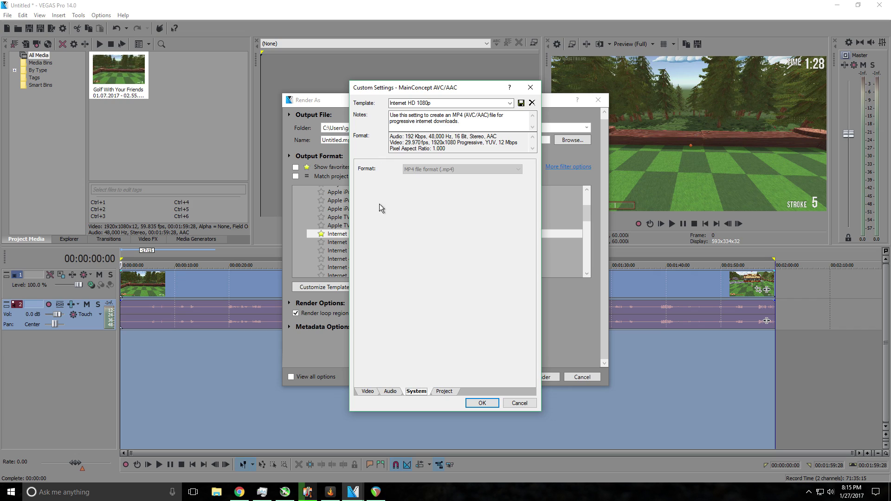
{"action": "left_click", "coordinate": [445, 392]}
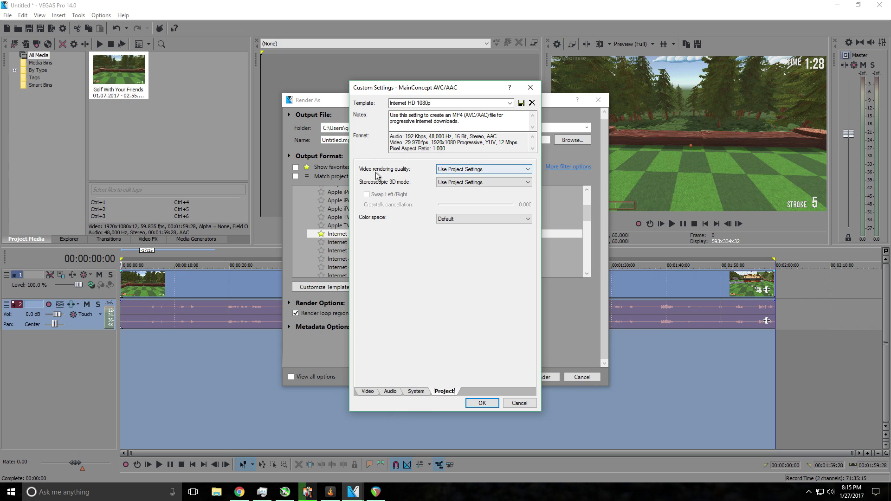
{"action": "left_click", "coordinate": [450, 171]}
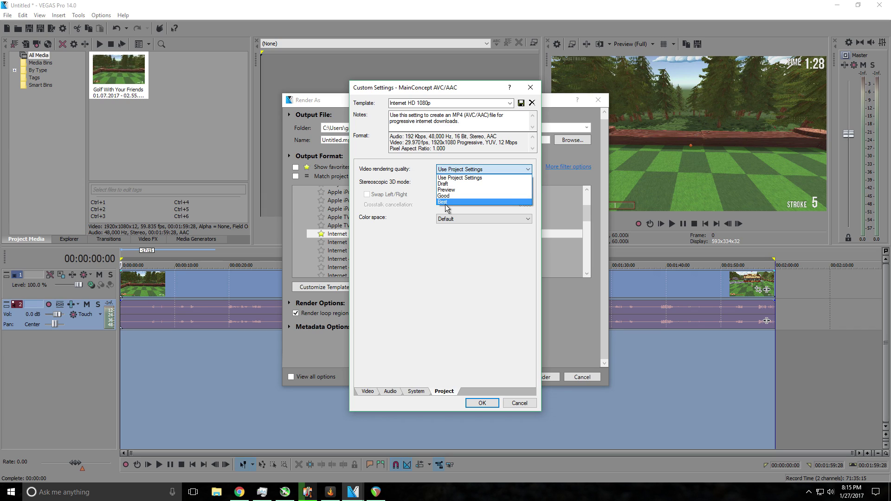
{"action": "left_click", "coordinate": [444, 203]}
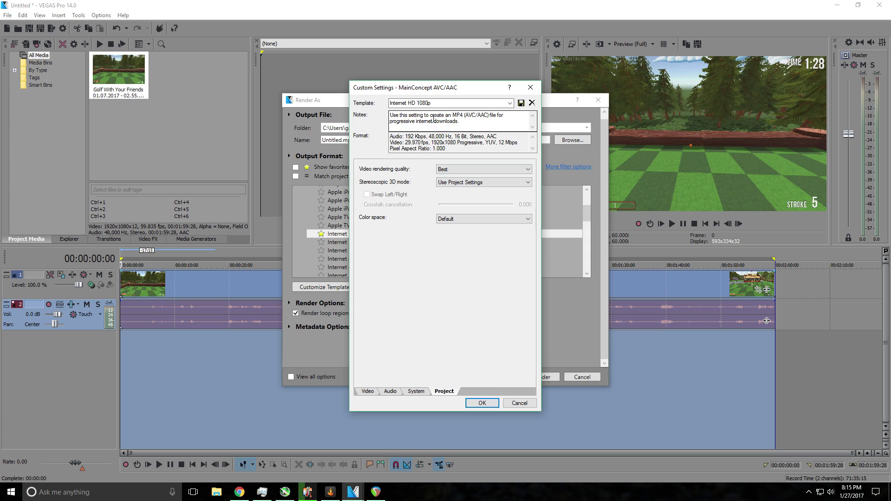
- Edit the template name and close the Custom Settings dialog
{"action": "left_click_drag", "start_coordinate": [431, 103], "coordinate": [390, 103]}
{"action": "type", "text": "gxghdgfhdf"}
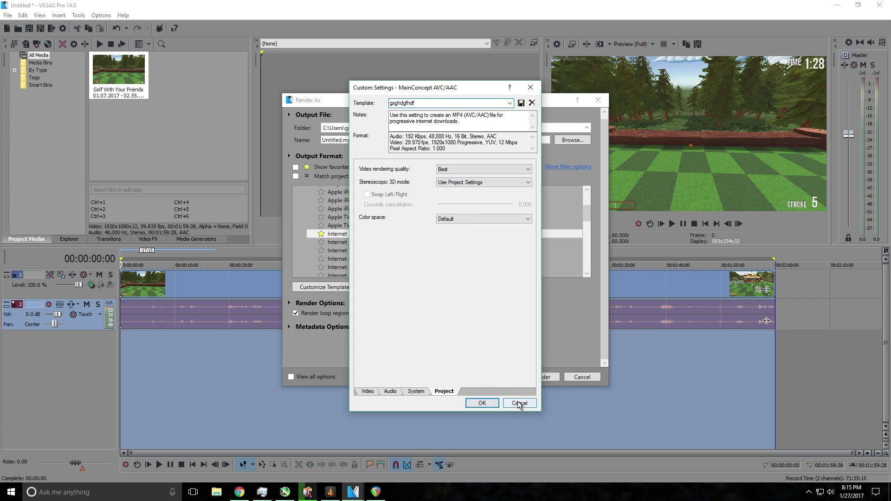
{"action": "left_click", "coordinate": [519, 404]}
- Show favourites only, pick 1080P 60FPS, and render, overwriting Untitled.mp4
{"action": "left_click", "coordinate": [295, 168]}
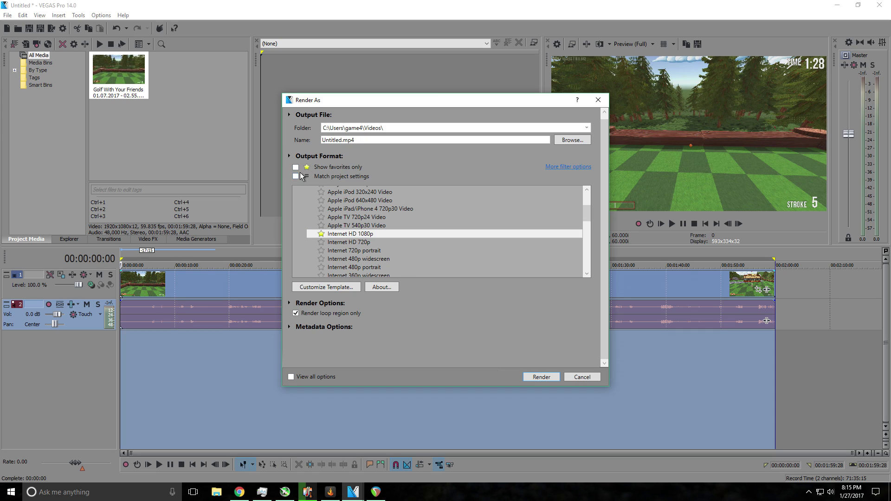
{"action": "left_click", "coordinate": [339, 207]}
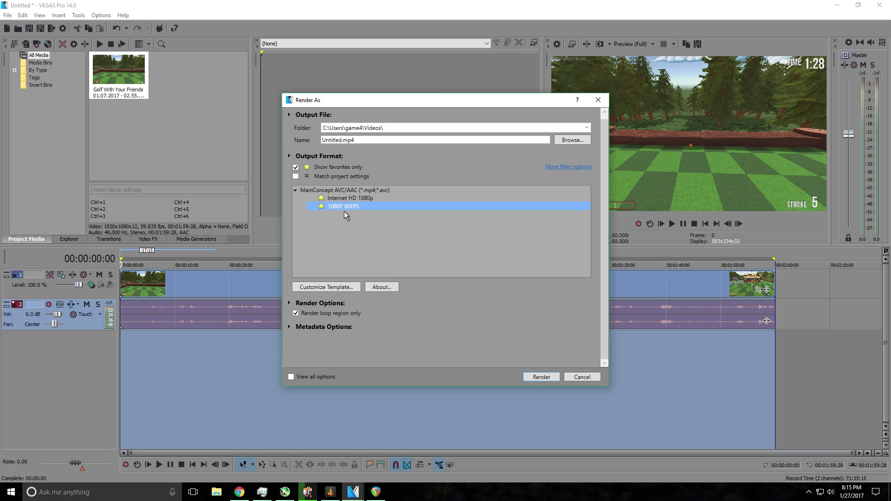
{"action": "left_click", "coordinate": [553, 379]}
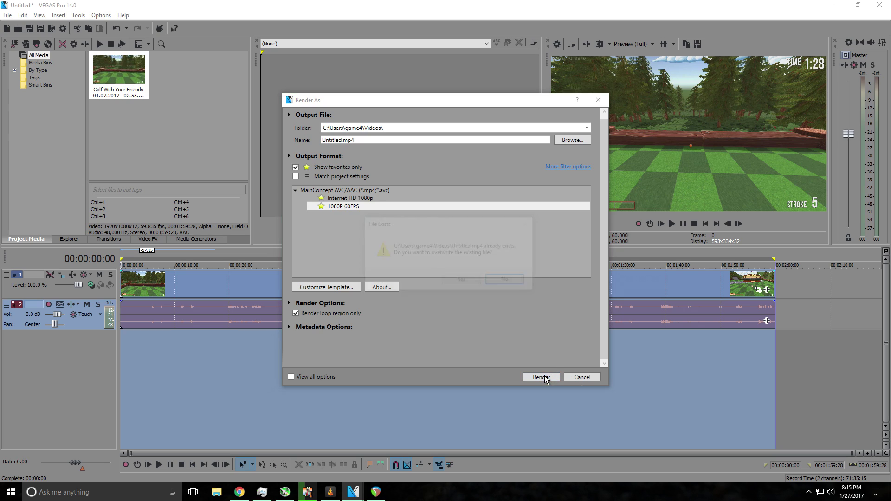
{"action": "left_click", "coordinate": [463, 281]}
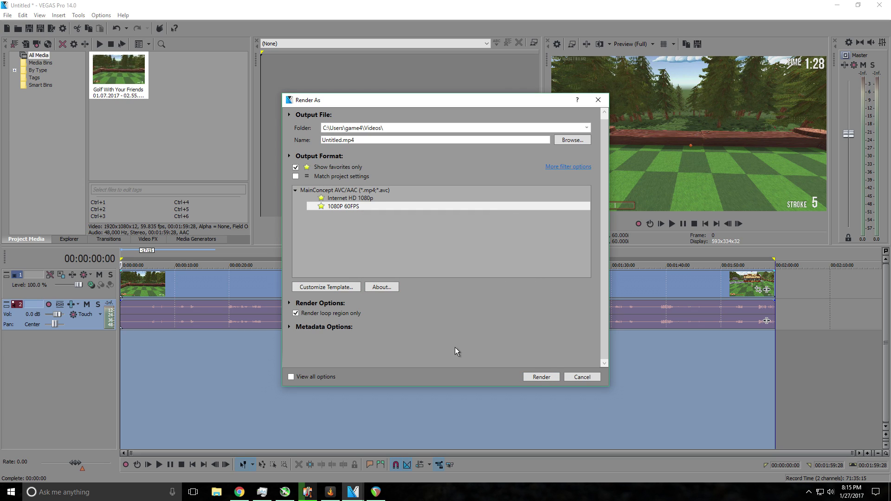